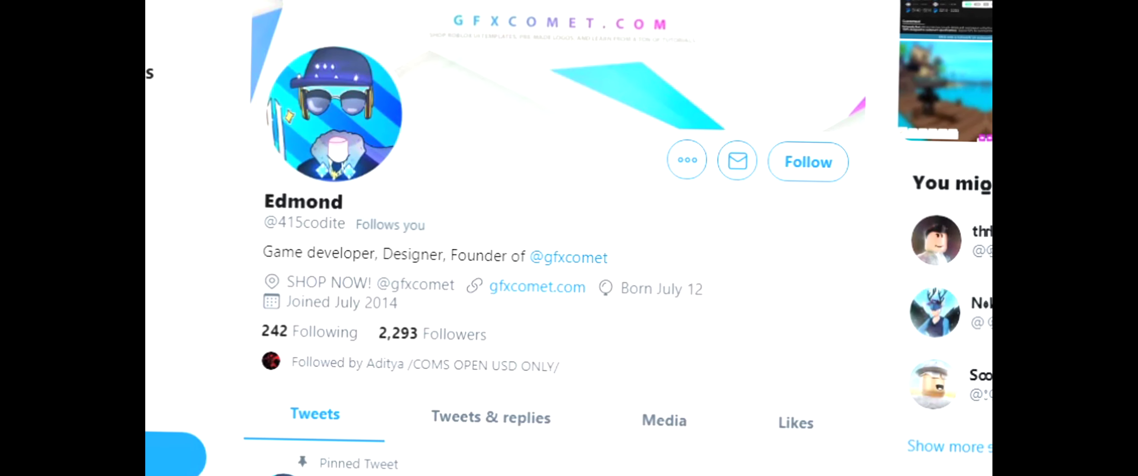
- Follow the game developer and GFX COMET design shop profiles, turning on notifications for each
click(800, 163)
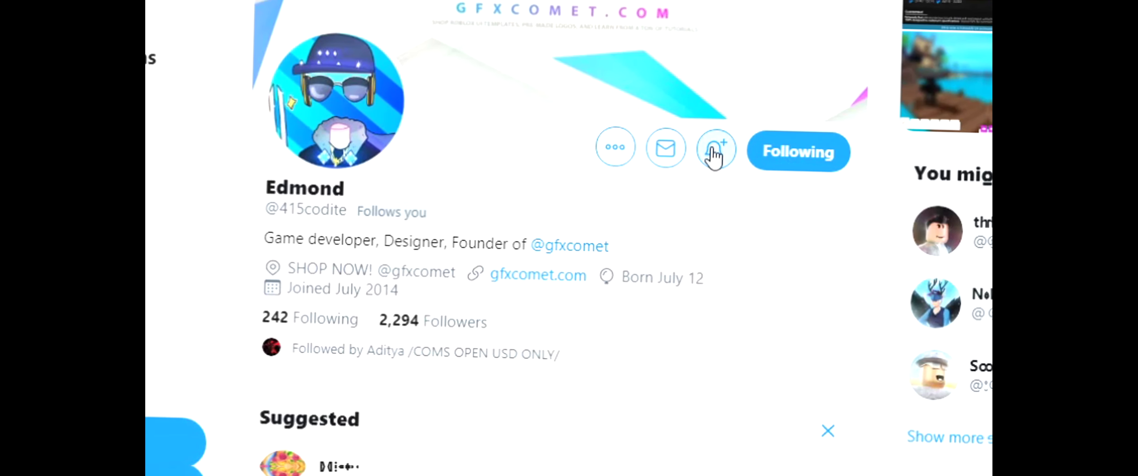
click(721, 152)
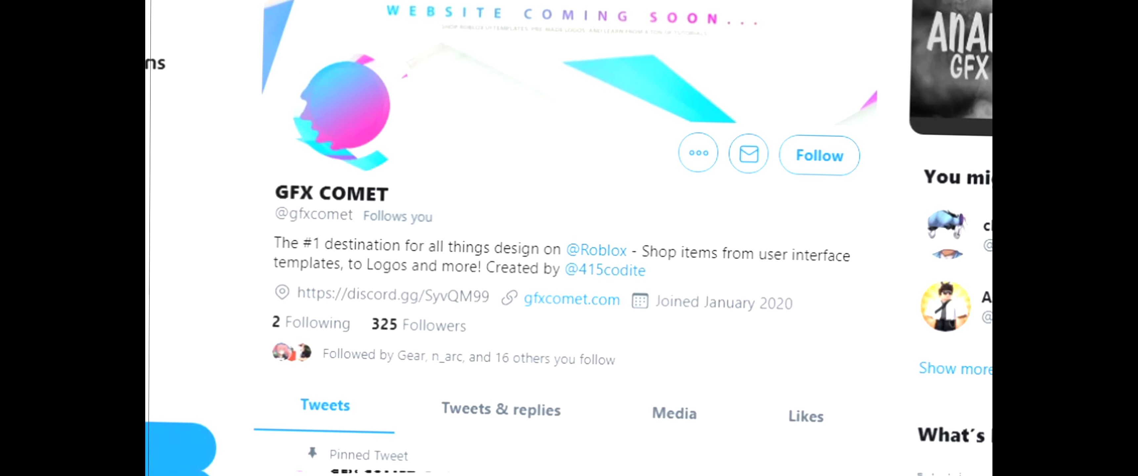
click(813, 162)
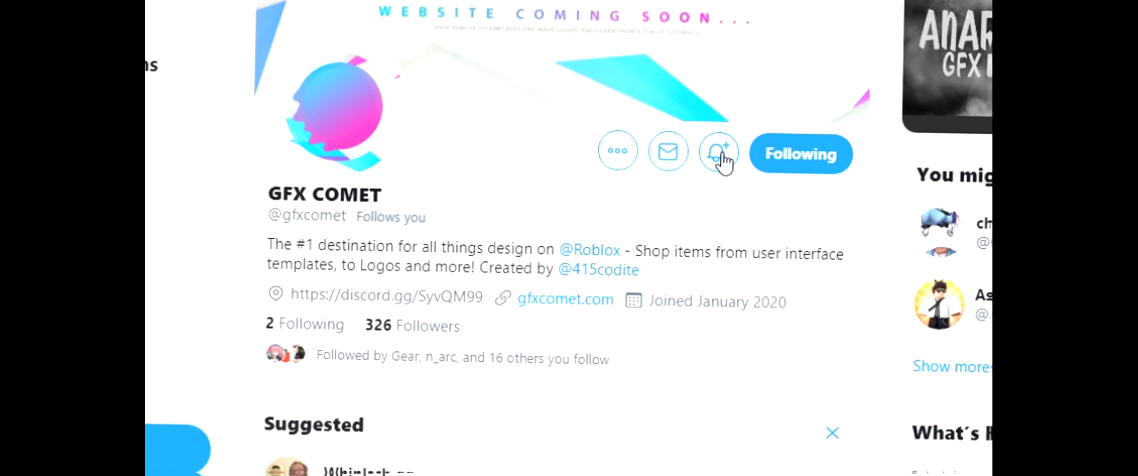
click(710, 160)
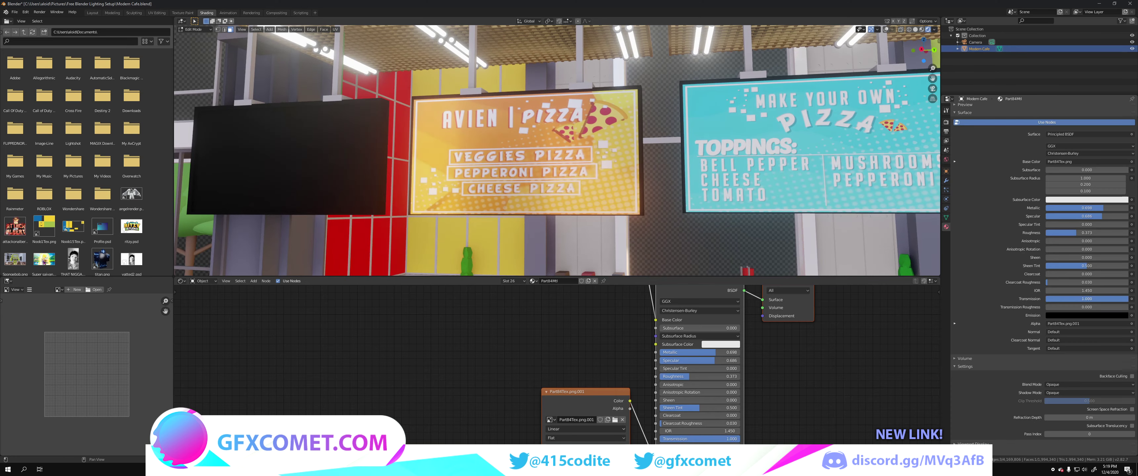
- Lower the pizza sign material's IOR to 0.350 and bring the TV up close
mouse_move(1087, 291)
mouse_down()
mouse_move(1060, 290)
mouse_move(1105, 290)
mouse_up()
middle_drag(711, 196, 574, 177)
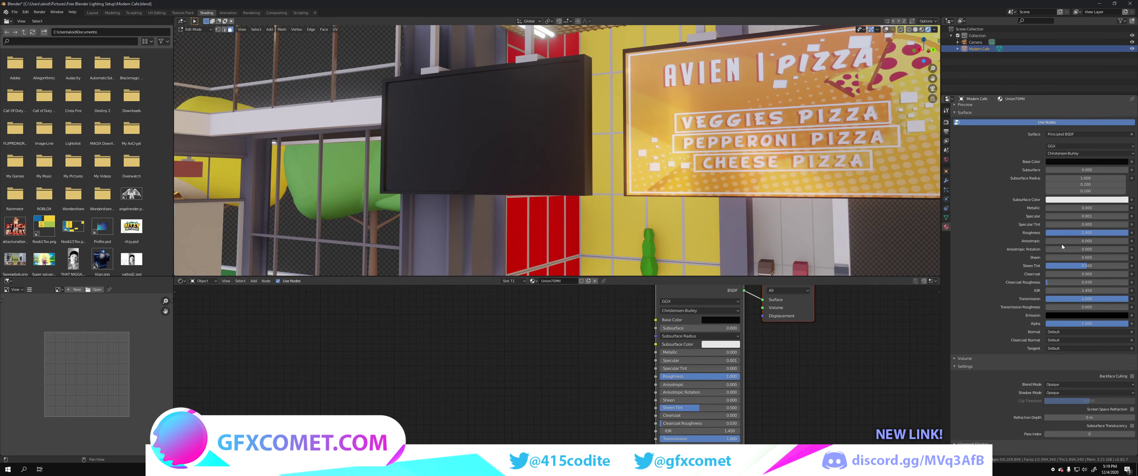
- Raise the TV material's roughness to 0.437, then walk over to the pizza sign
mouse_move(1064, 233)
mouse_down()
mouse_move(1082, 233)
mouse_move(1097, 208)
mouse_up()
key(shift+grave)
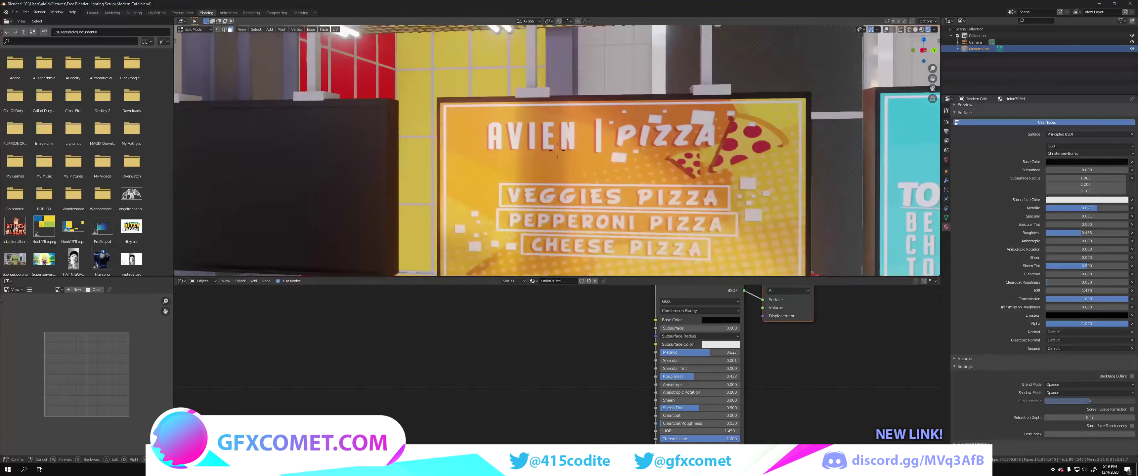
click(557, 151)
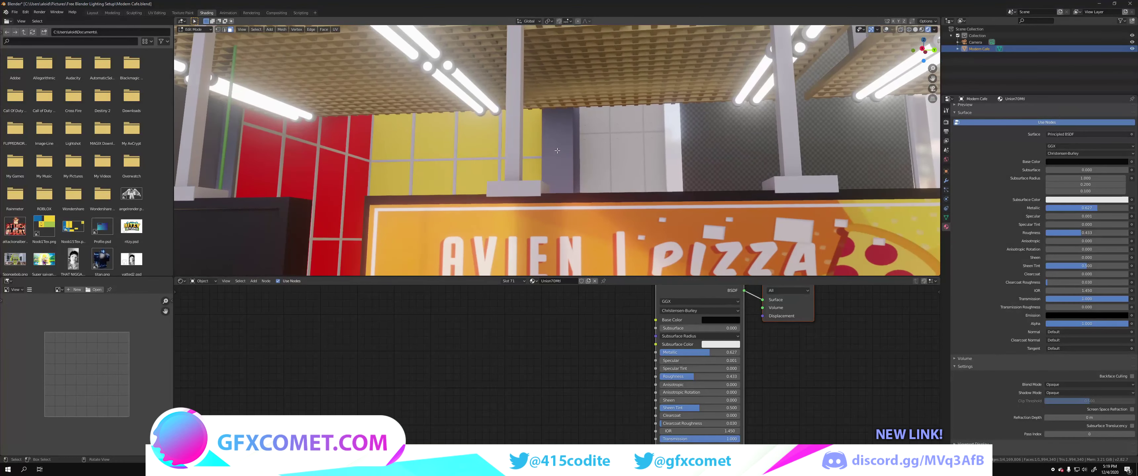
- Make Union3Mtl shiny metal: Metallic 0.583, Specular 0.851, Roughness 0.087
shift+click(513, 137)
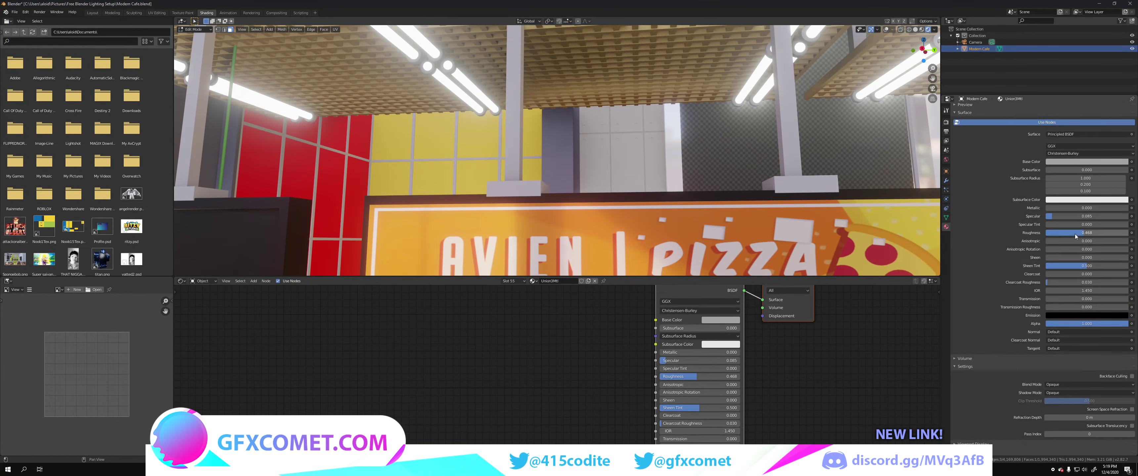
drag(1060, 208, 1102, 207)
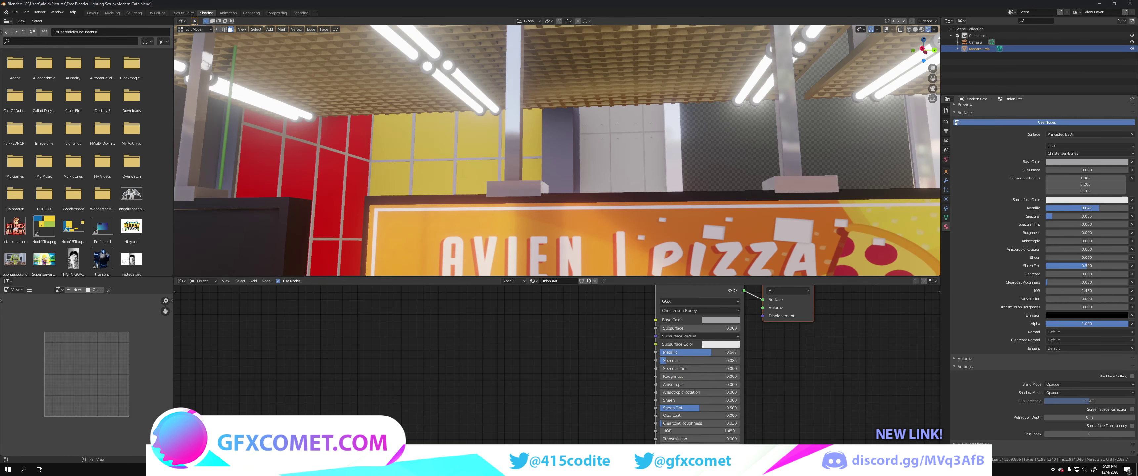
drag(1102, 208, 1115, 216)
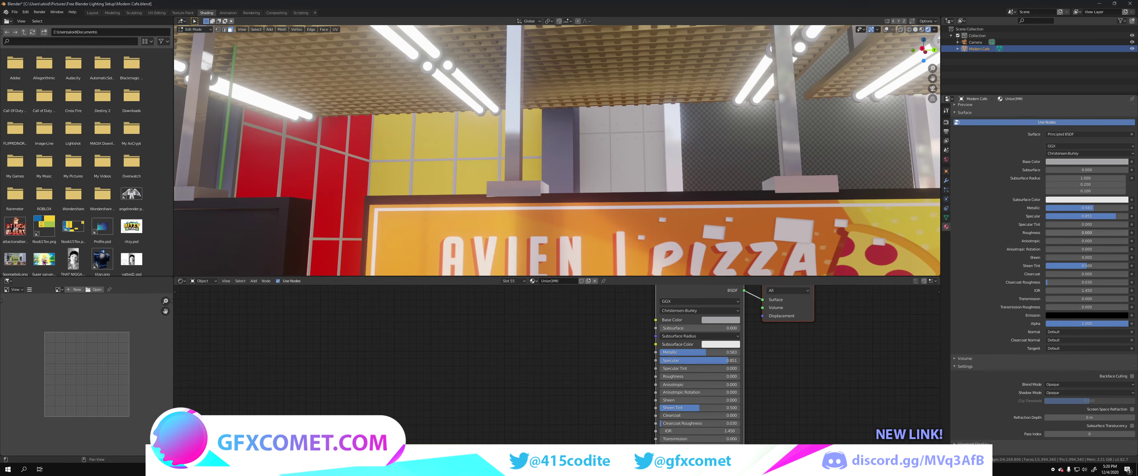
drag(1050, 233, 1056, 233)
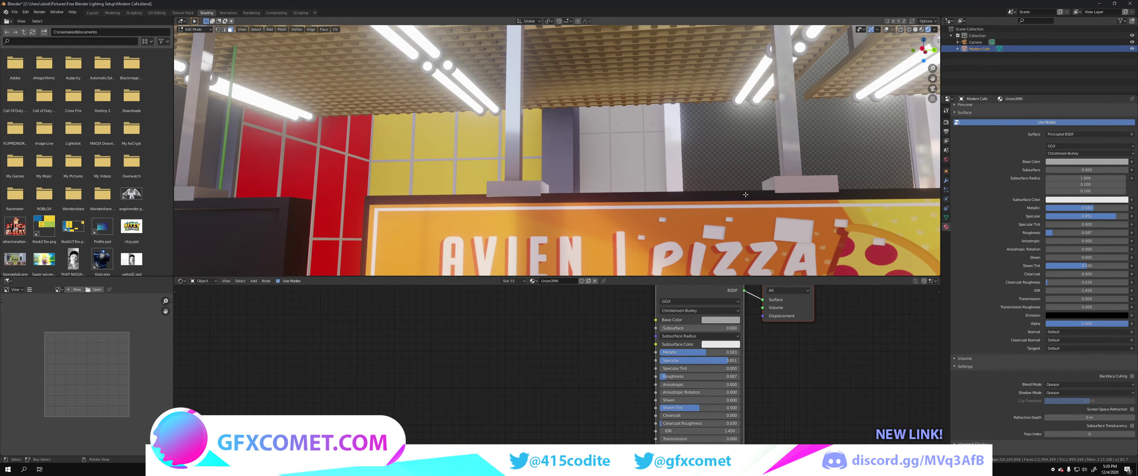
key(shift+grave)
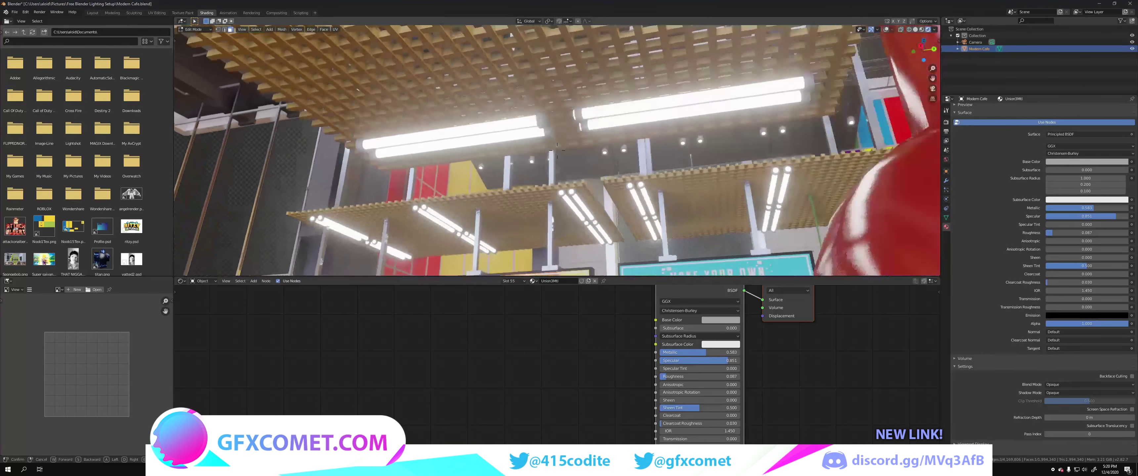
- Walk to the back shelves and lower their material's roughness for a glossier finish
key(w)
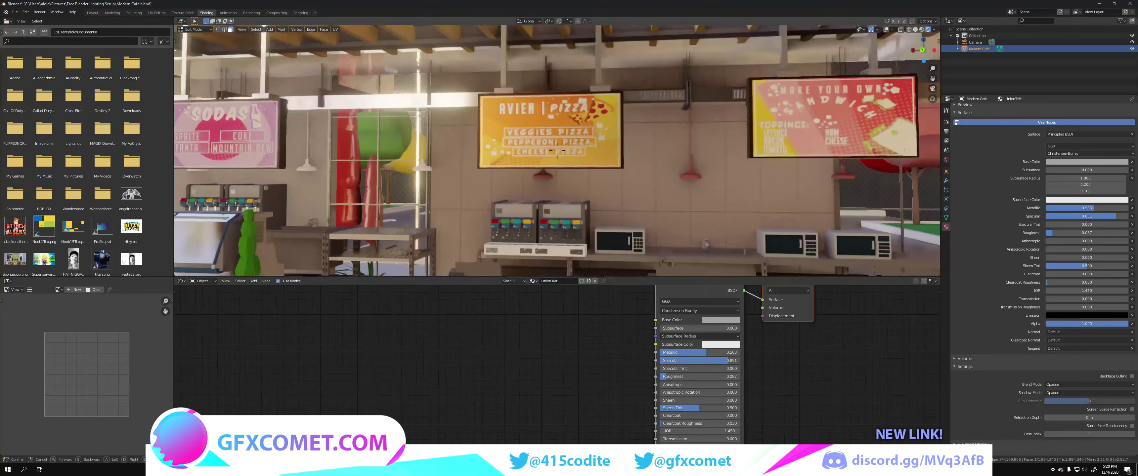
key(w)
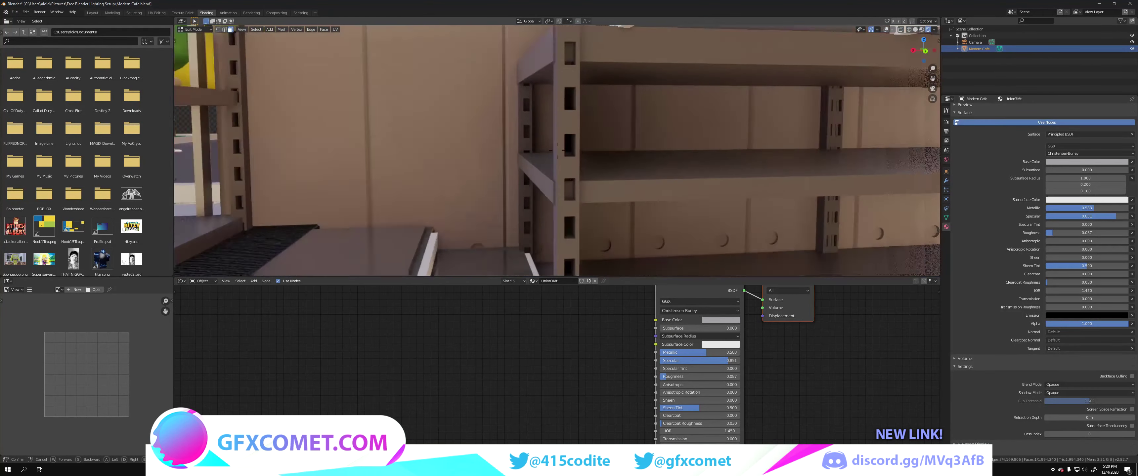
key(s)
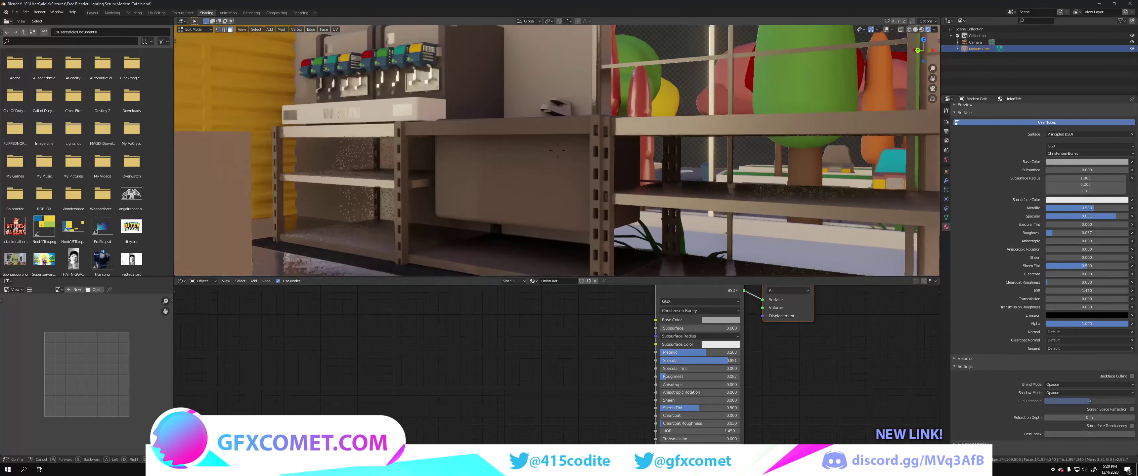
click(557, 150)
click(545, 145)
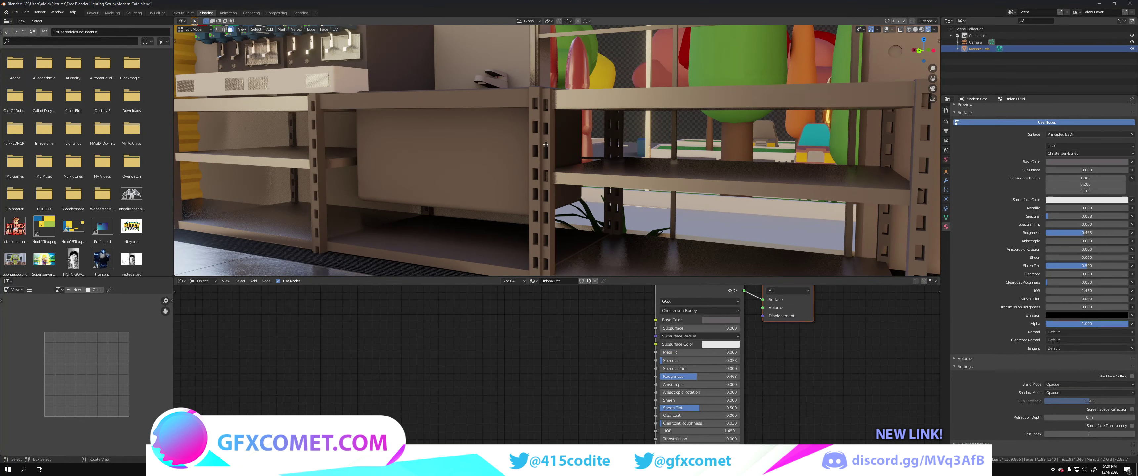
mouse_move(1086, 233)
mouse_down()
mouse_move(1057, 233)
mouse_move(1076, 209)
mouse_move(1125, 216)
mouse_move(1127, 233)
mouse_move(1056, 232)
mouse_up()
key(shift+grave)
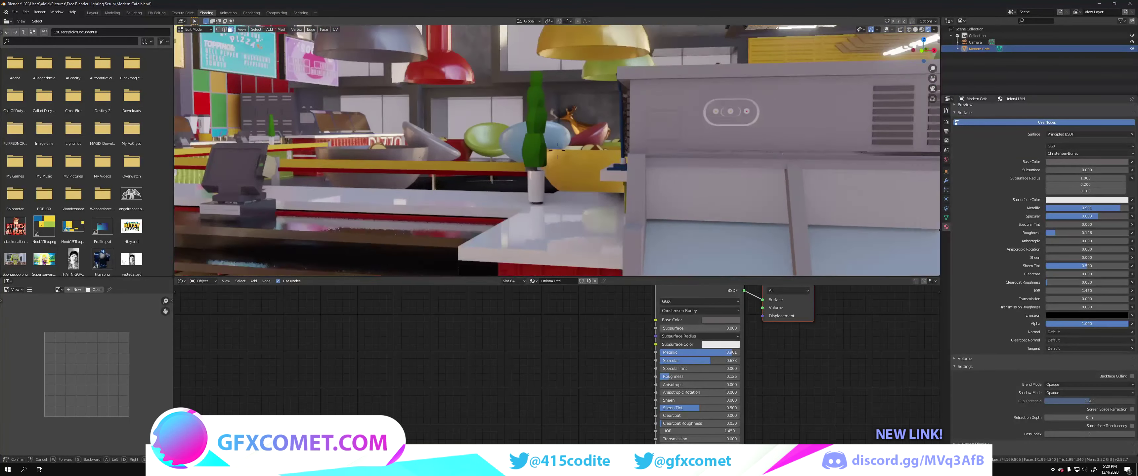
- Give the counter cabinet Metallic 0.726, Specular 0.775 and Roughness 0.290
click(557, 151)
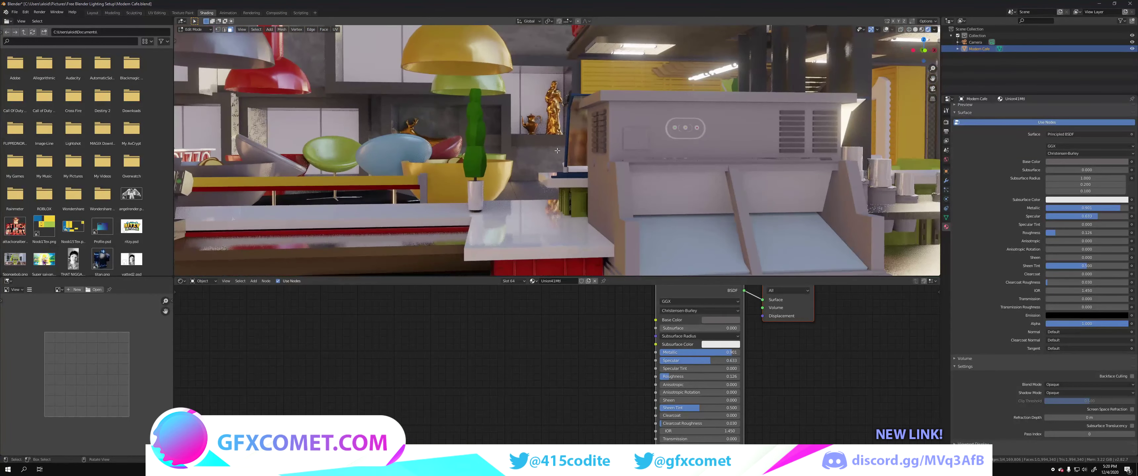
click(665, 115)
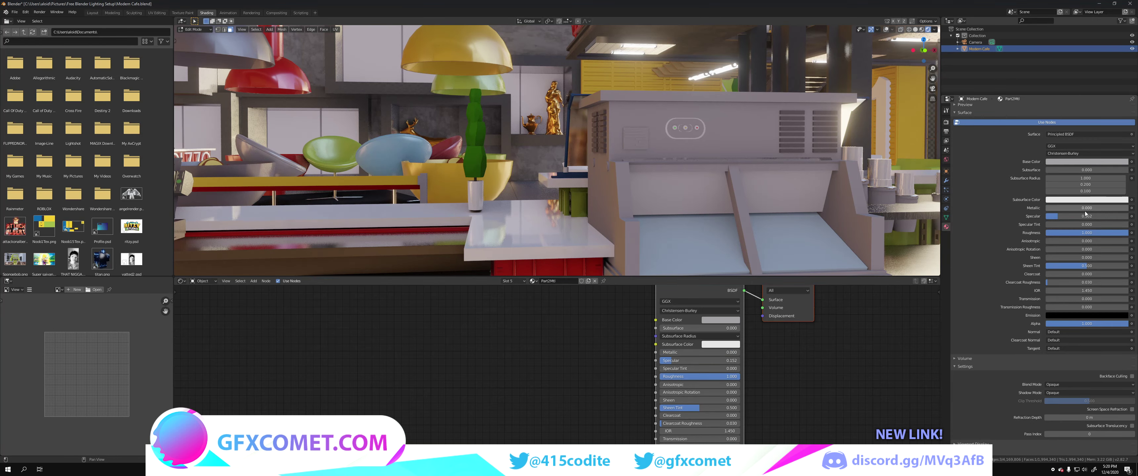
drag(1073, 209, 1133, 209)
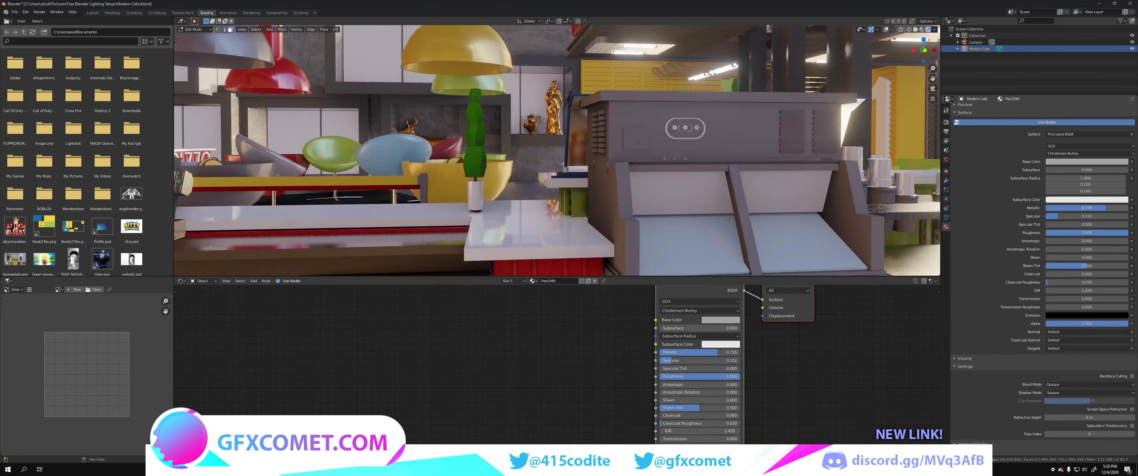
mouse_move(1060, 216)
mouse_down()
mouse_move(1108, 216)
mouse_move(1069, 233)
mouse_up()
- Walk toward the counter cups and drop their material's Metallic to 0
key(shift+grave)
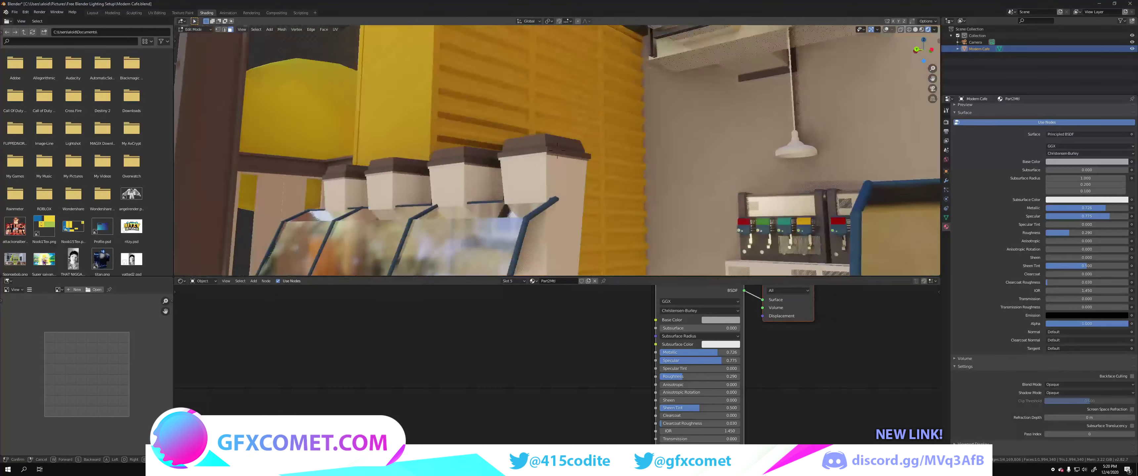
key(w)
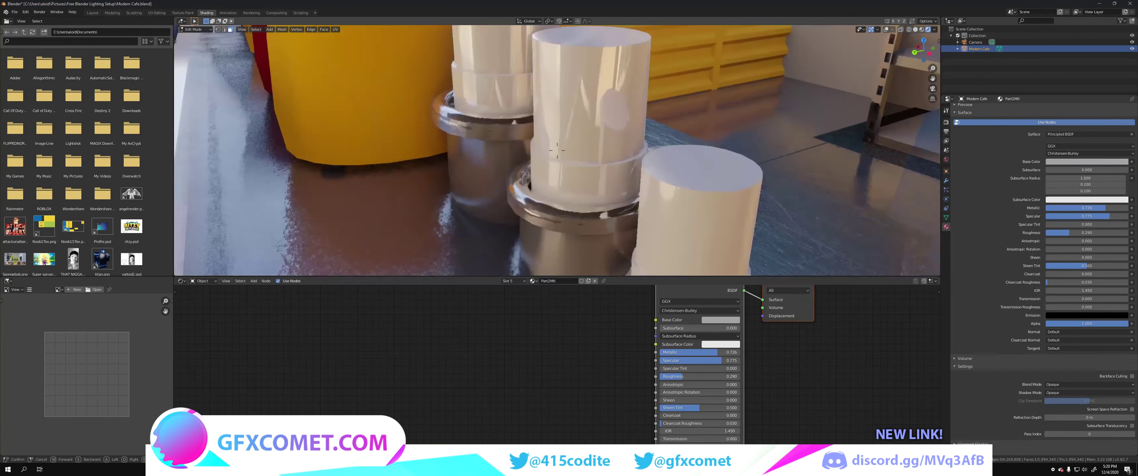
key(Escape)
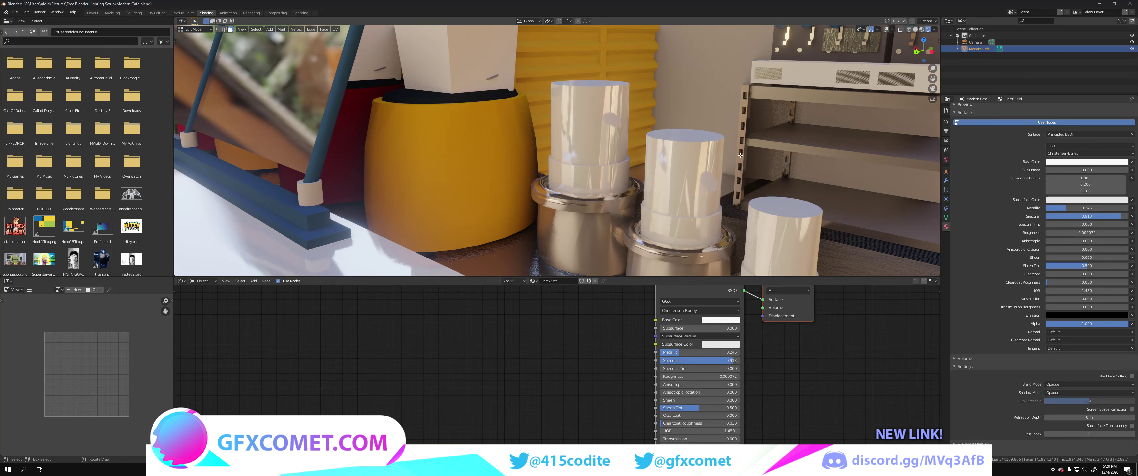
mouse_move(1077, 208)
mouse_down()
mouse_move(1051, 208)
mouse_move(1118, 233)
mouse_up()
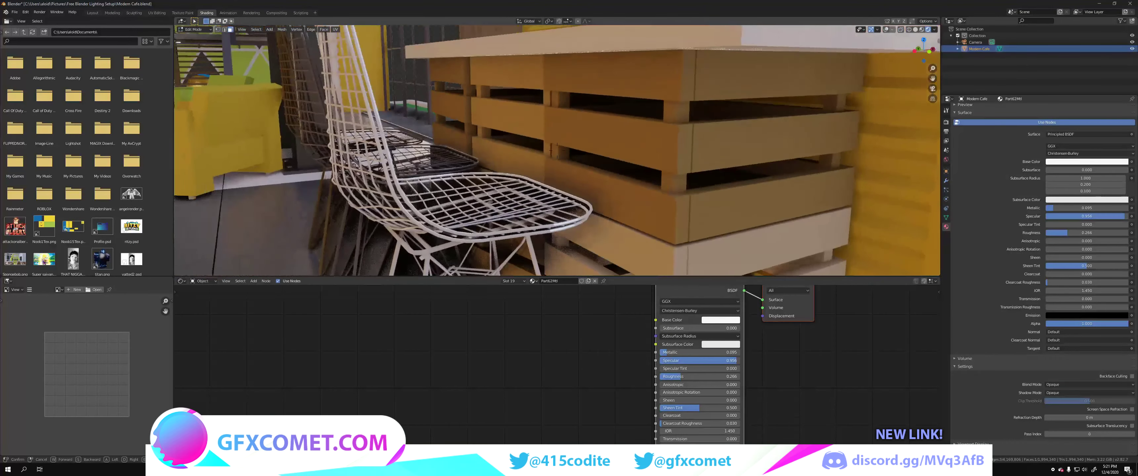
- Set the wire chair material to Metallic 0.476 and Roughness about 0.12
click(573, 221)
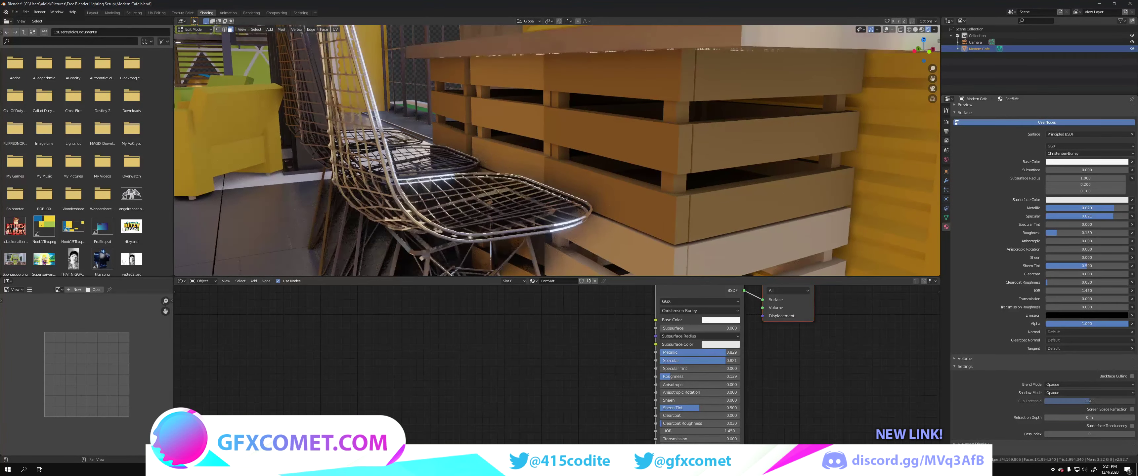
mouse_move(1086, 207)
mouse_down()
mouse_move(1062, 208)
mouse_move(1082, 233)
mouse_up()
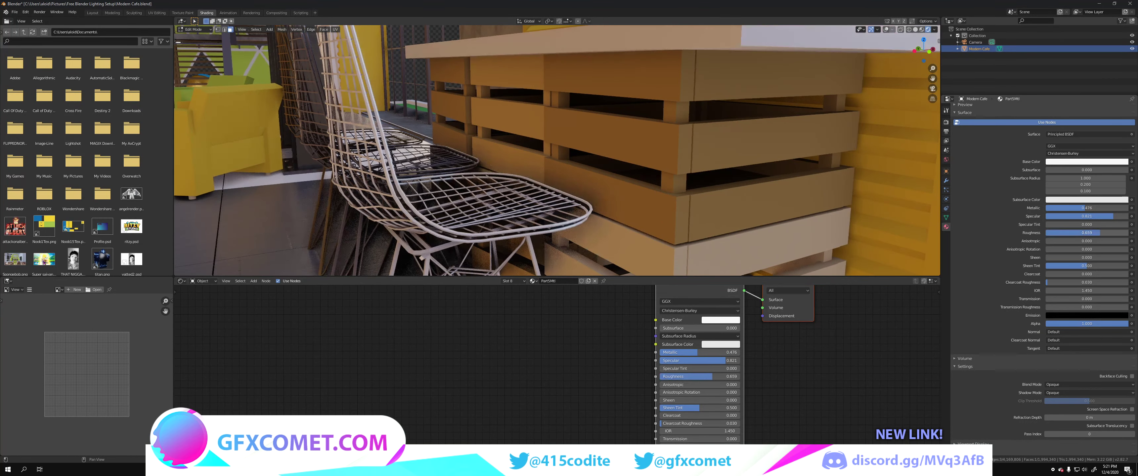
key(shift+grave)
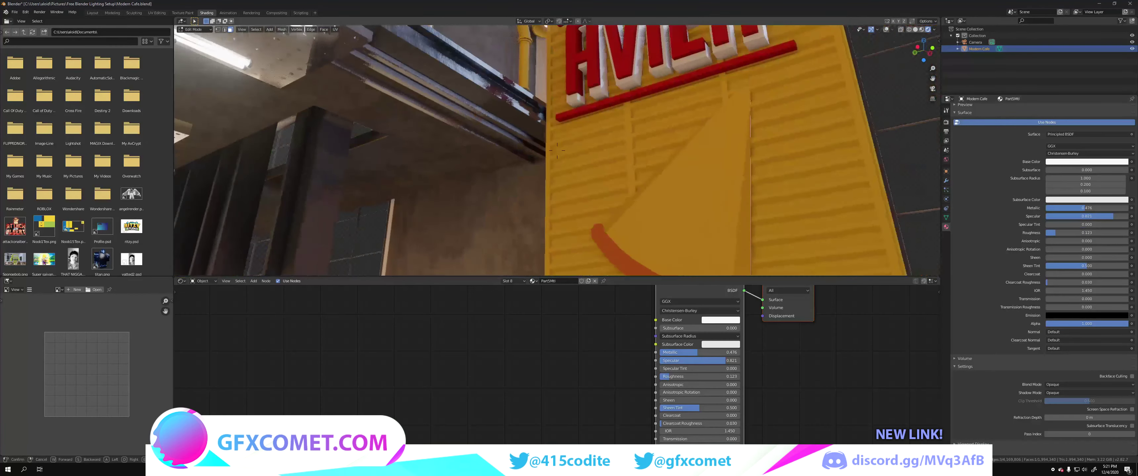
- Make the yellow wall material glossier with higher specular and lower roughness
click(565, 212)
click(580, 214)
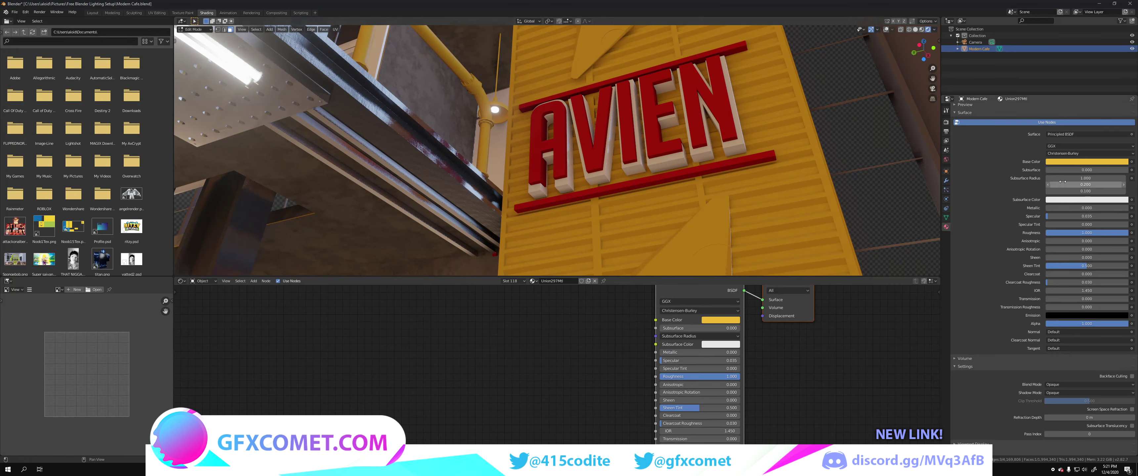
mouse_move(1091, 216)
mouse_down()
mouse_move(1116, 216)
mouse_move(1051, 233)
mouse_move(1096, 233)
mouse_up()
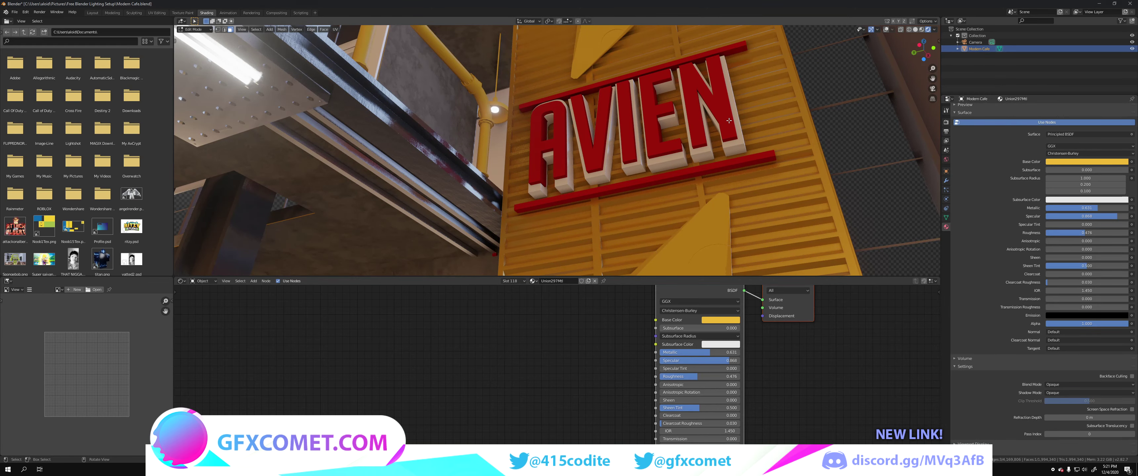
- Raise the red AVIEN letters' specular to 0.650 and lower their roughness
shift+click(729, 120)
mouse_move(1087, 216)
mouse_down()
mouse_move(1099, 216)
mouse_move(1073, 233)
mouse_up()
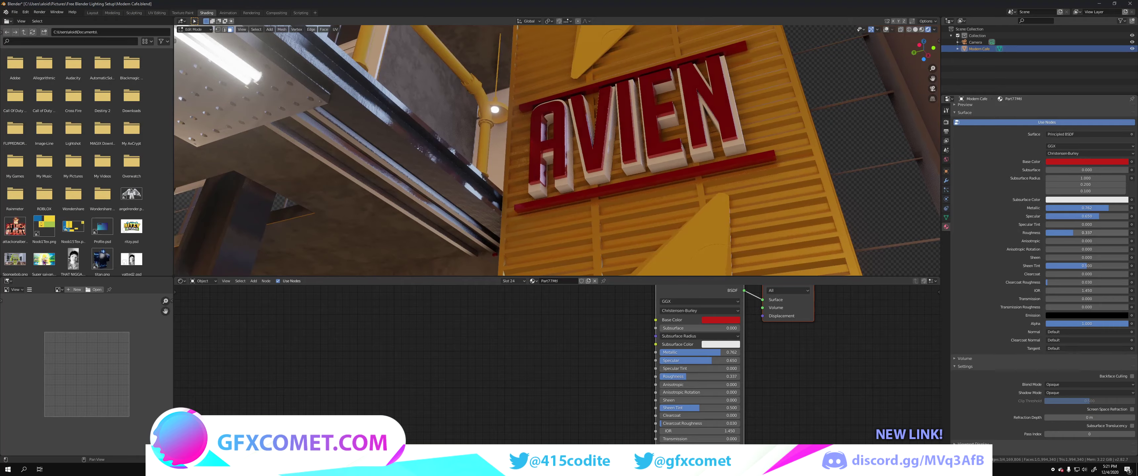
key(shift+grave)
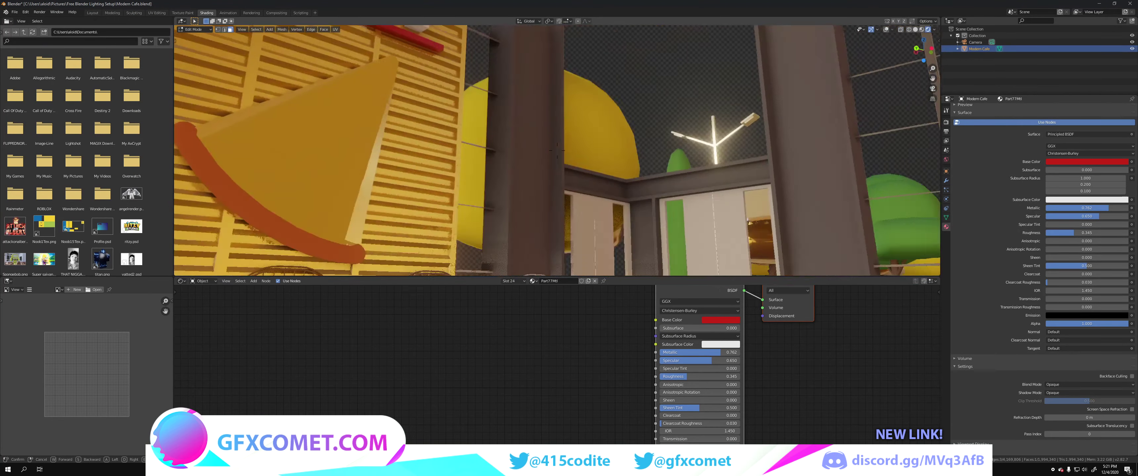
key(s)
key(w)
click(586, 146)
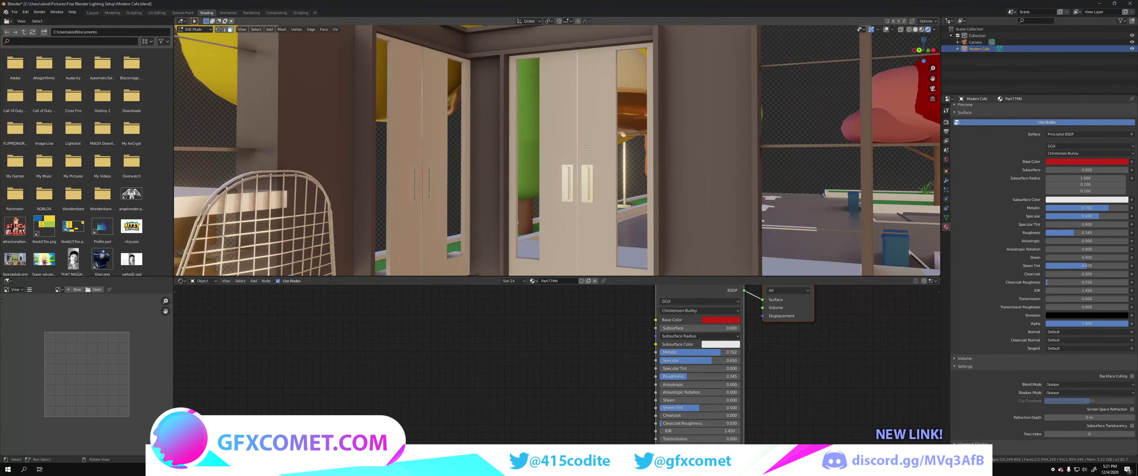
- Set the white doors' material to Specular about 0.19 and Roughness about 0.25
click(745, 189)
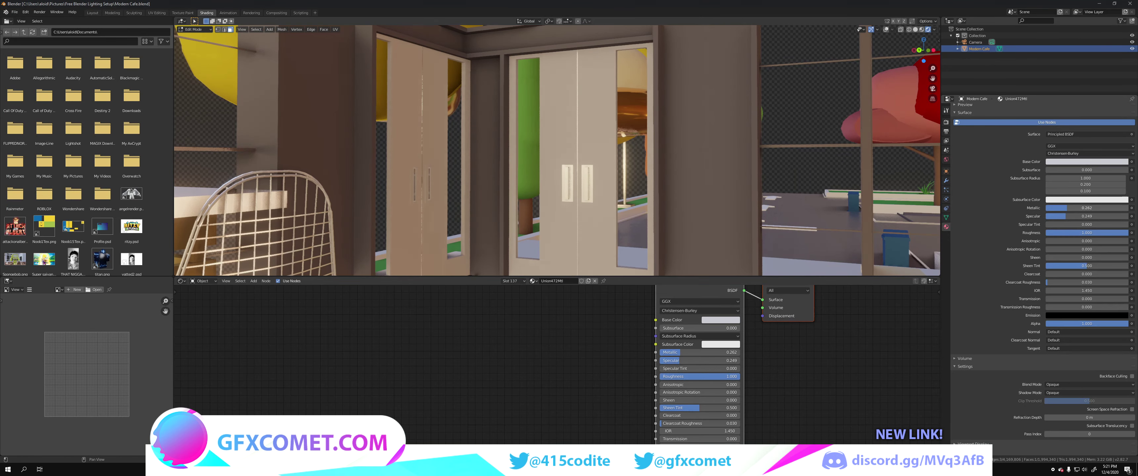
mouse_move(1087, 216)
mouse_down()
mouse_move(1060, 216)
mouse_move(1052, 233)
mouse_up()
mouse_move(1086, 207)
mouse_down()
mouse_move(1081, 233)
mouse_move(1060, 233)
mouse_up()
key(shift+grave)
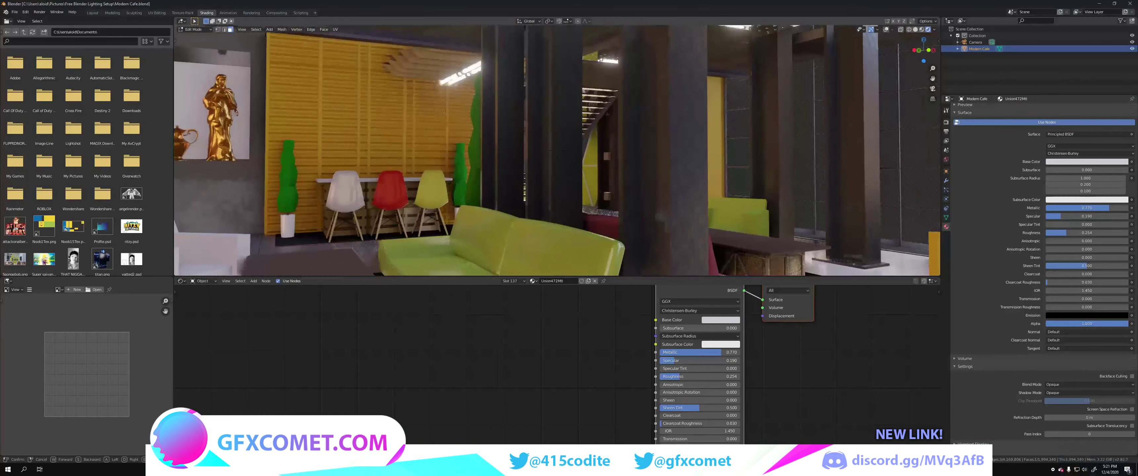
- Reveal the material slot list at the top of Material Properties and begin editing the material name
click(678, 153)
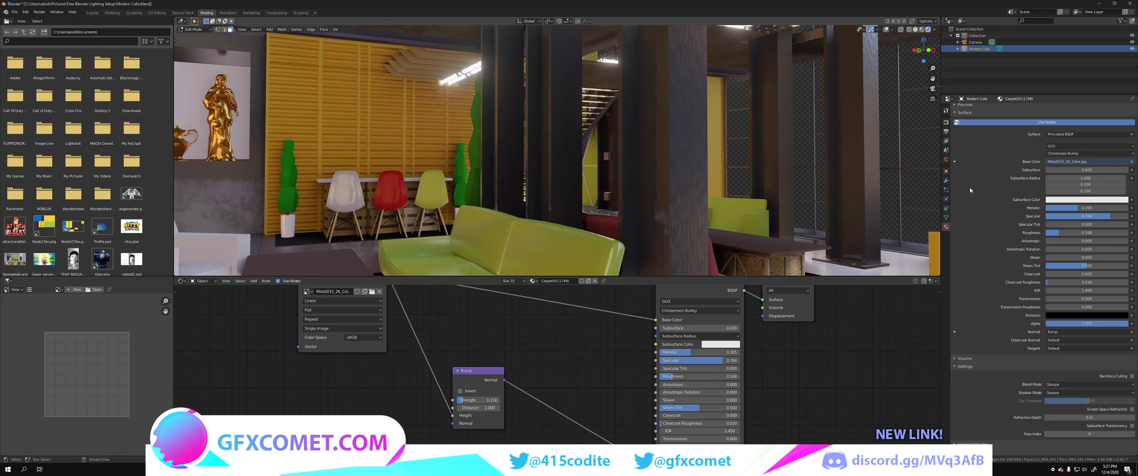
scroll(1004, 254, up, 5)
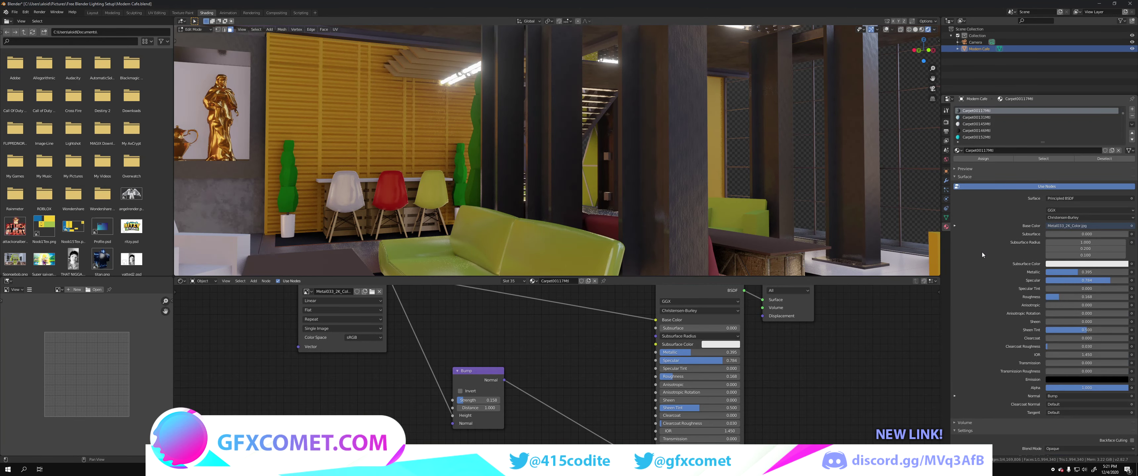
click(1006, 149)
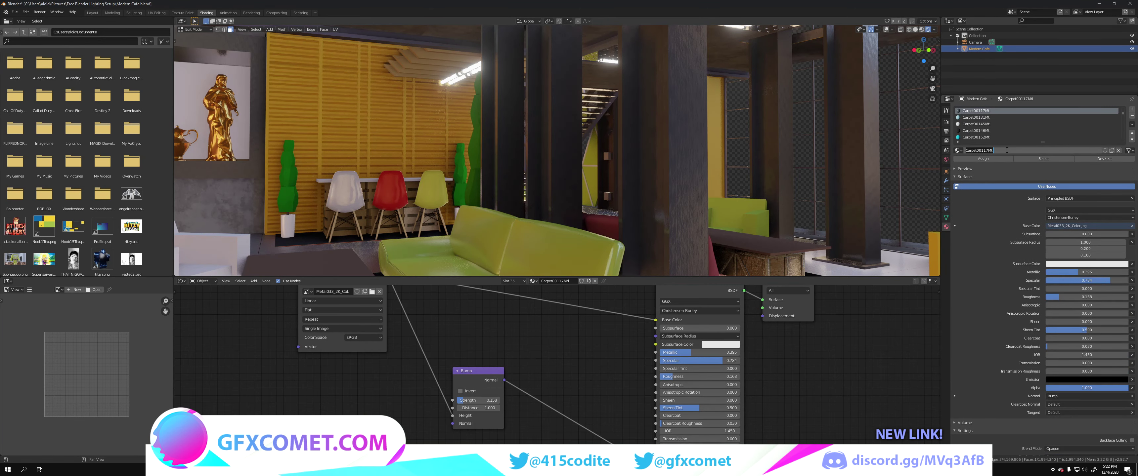
text(Part68M)
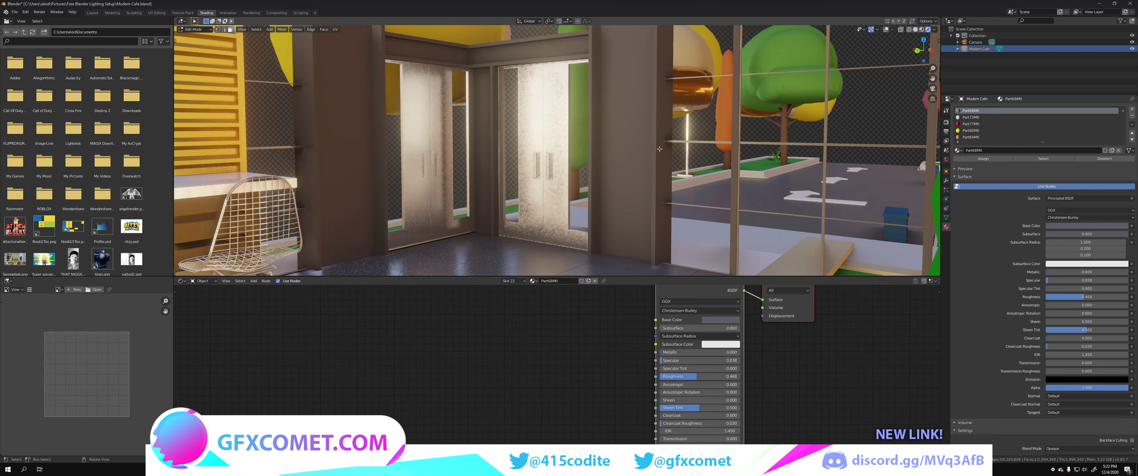
- Select Part68Mtl's faces, then search 'metal' in the material browser and assign Metalwall
click(1031, 159)
click(885, 31)
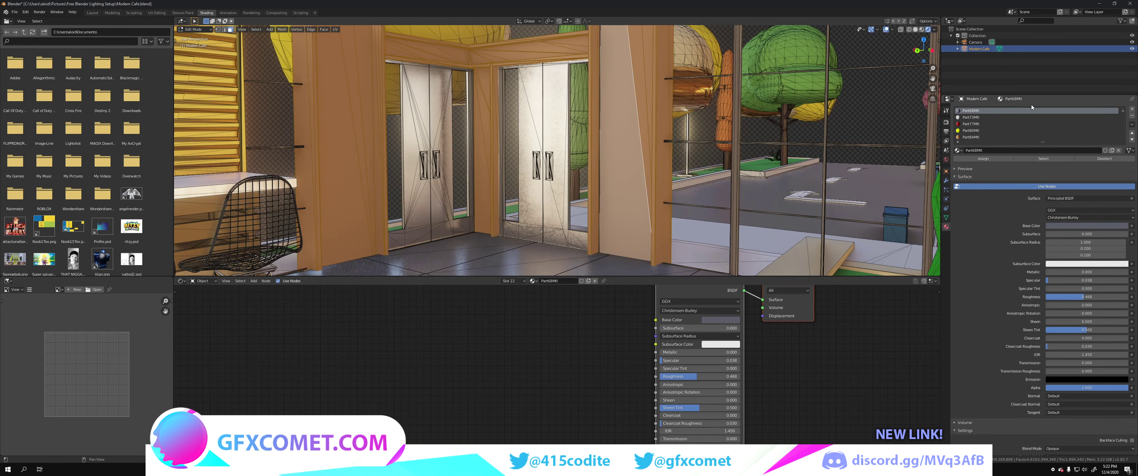
scroll(1034, 128, up, 5)
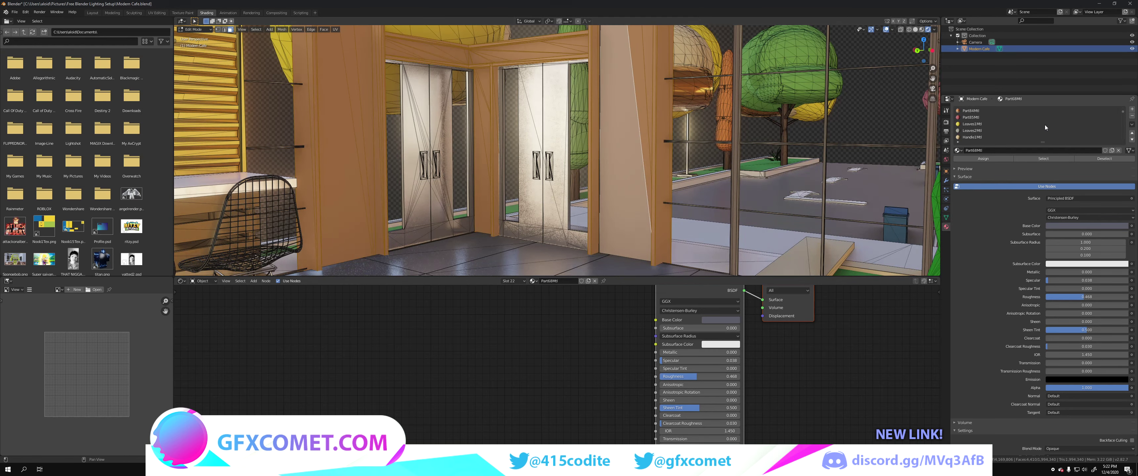
click(956, 151)
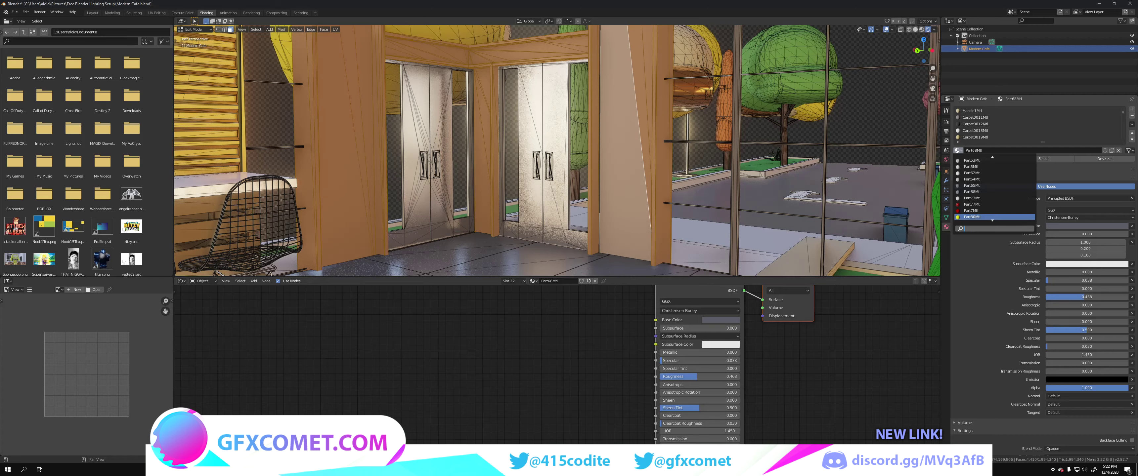
text(metal)
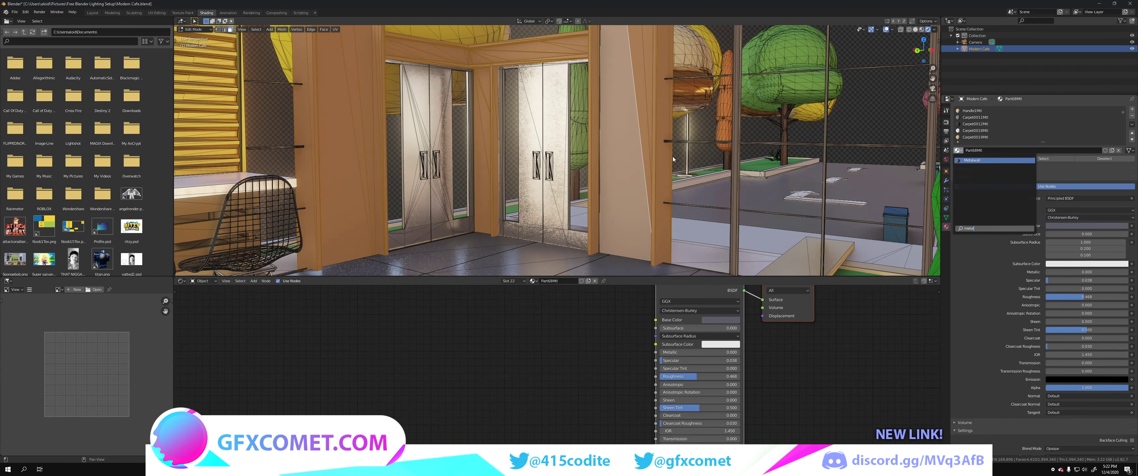
key(Return)
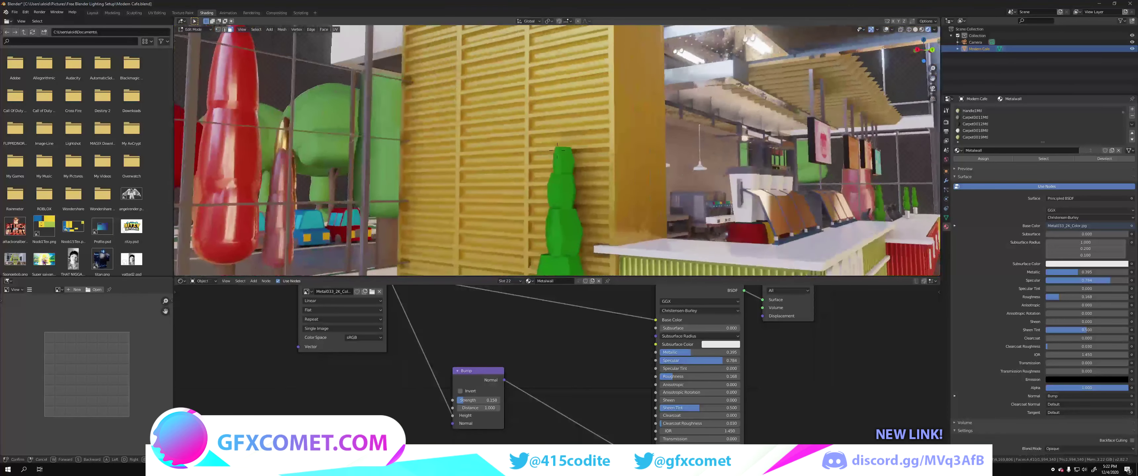
- Raise the Union297Mtl material's Metallic from 0.298 to 0.722 on the yellow slatted wall
click(658, 147)
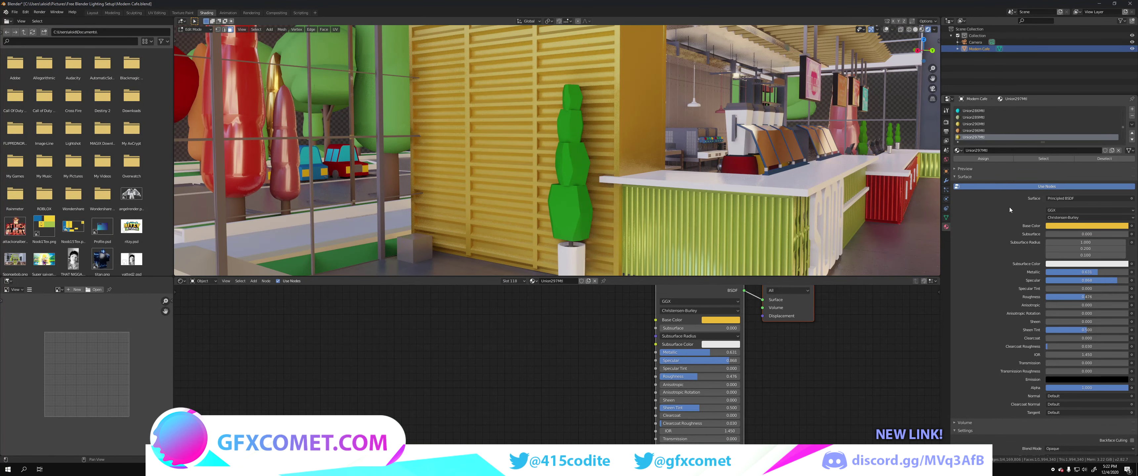
drag(682, 353, 716, 352)
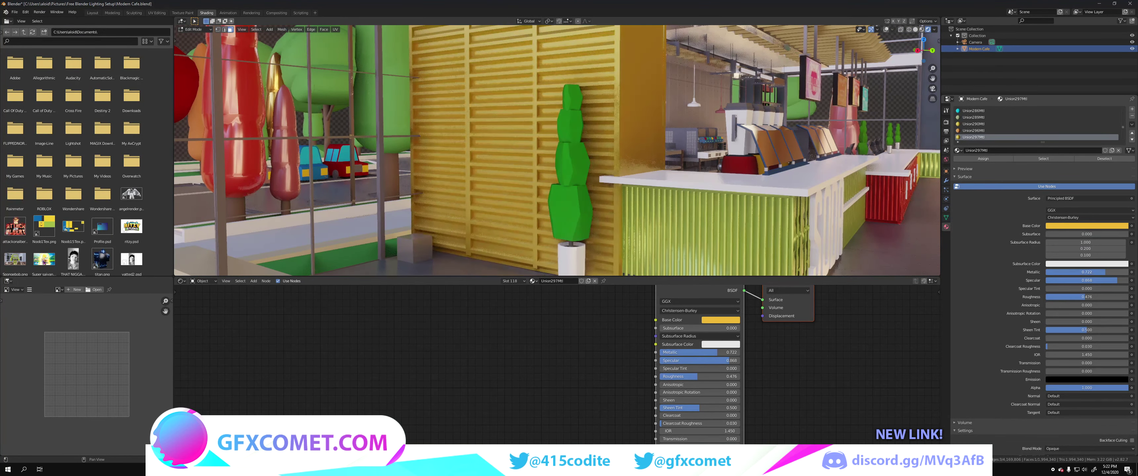